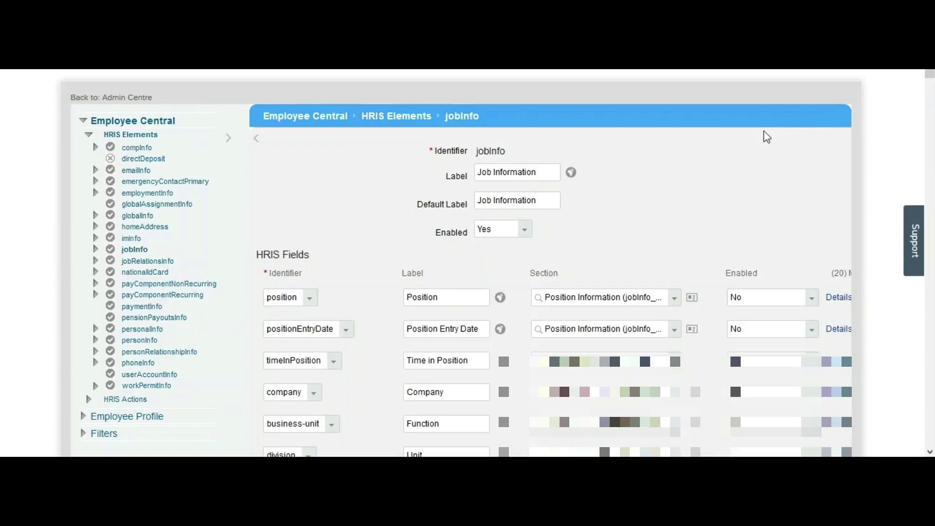
- Search the jobInfo page for "EC E" to locate the EC Employee Status field under HRIS Fields
key(ctrl+f)
text(EC)
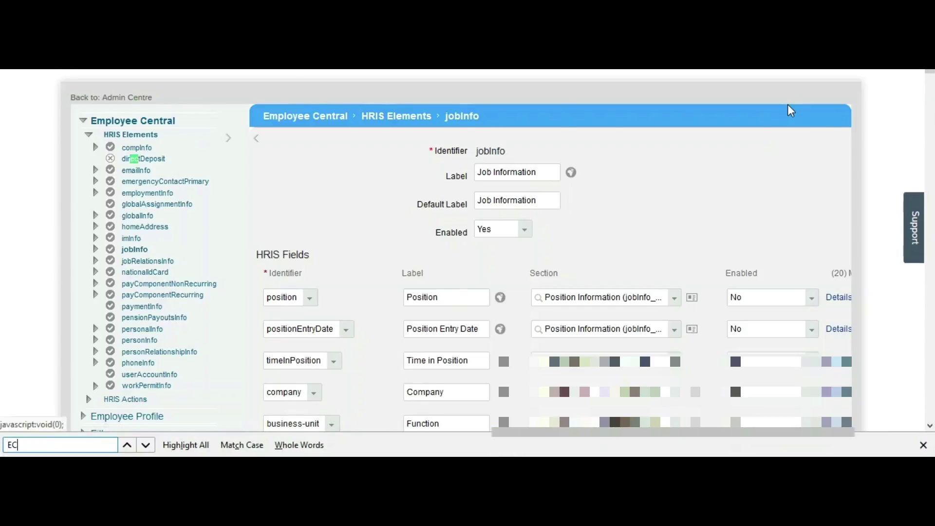
key(Return)
text(E)
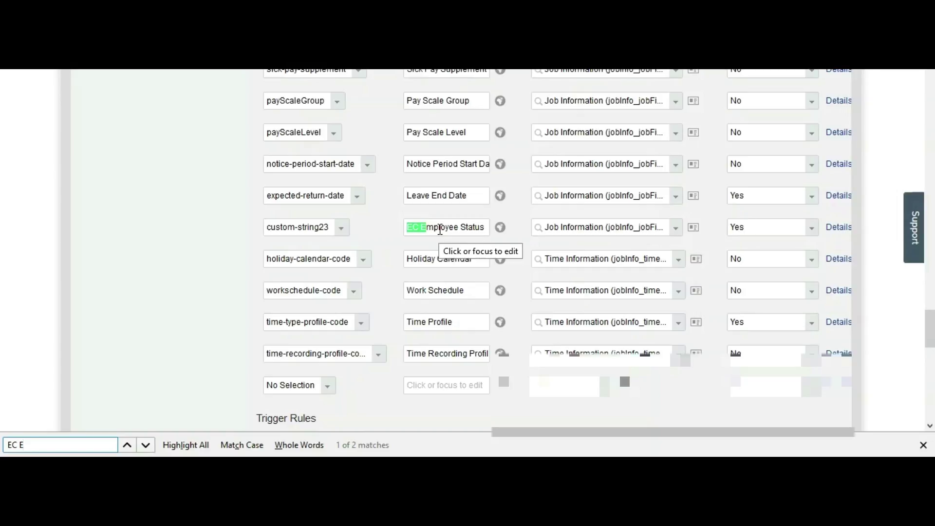
- Search the page for "employee status" and open the onSave rule EC Employee Status Value set in the trigger rules
key(ctrl+f)
text(employee status)
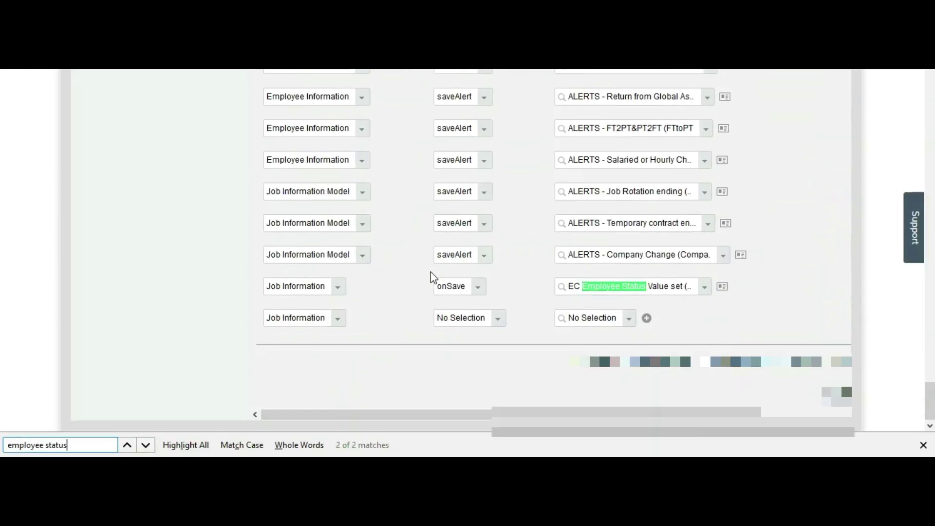
key(Return)
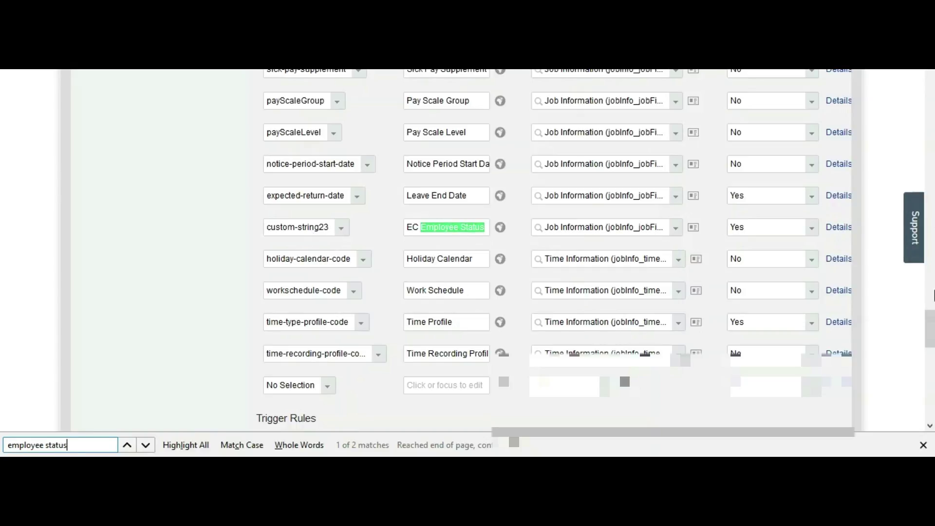
drag(931, 329, 930, 404)
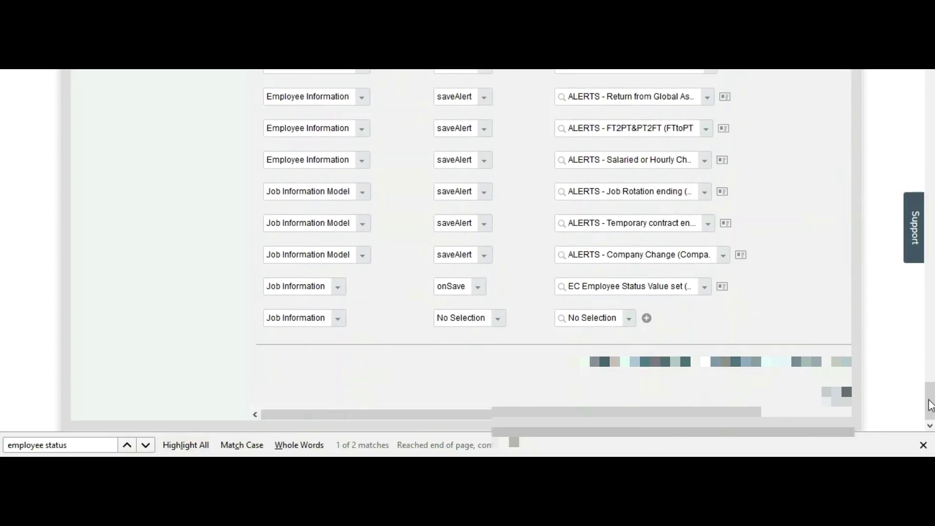
click(724, 288)
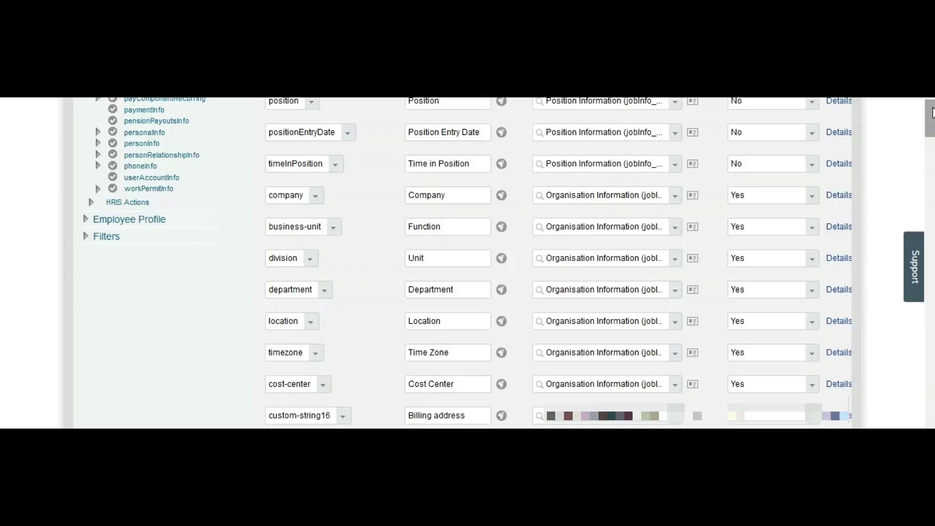
- Open the custom14 field from the Standard elements of Employee Profile
click(86, 220)
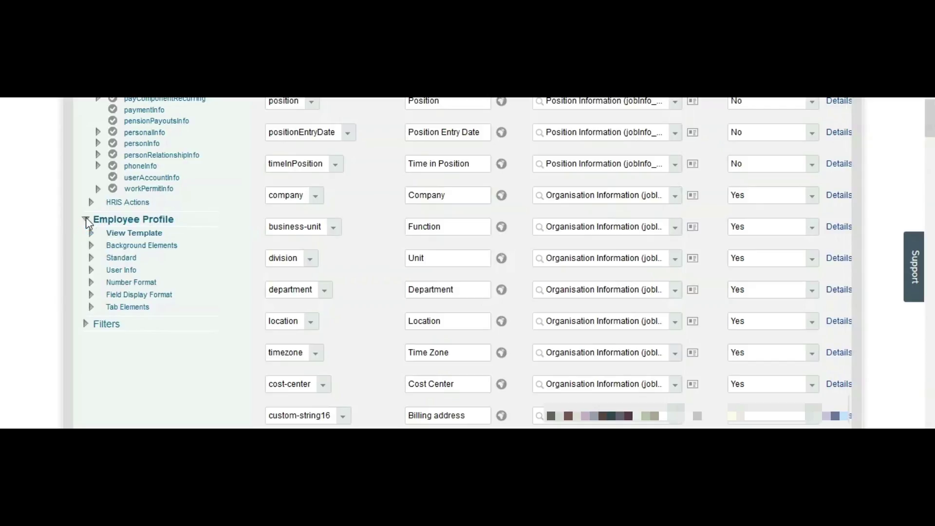
click(91, 258)
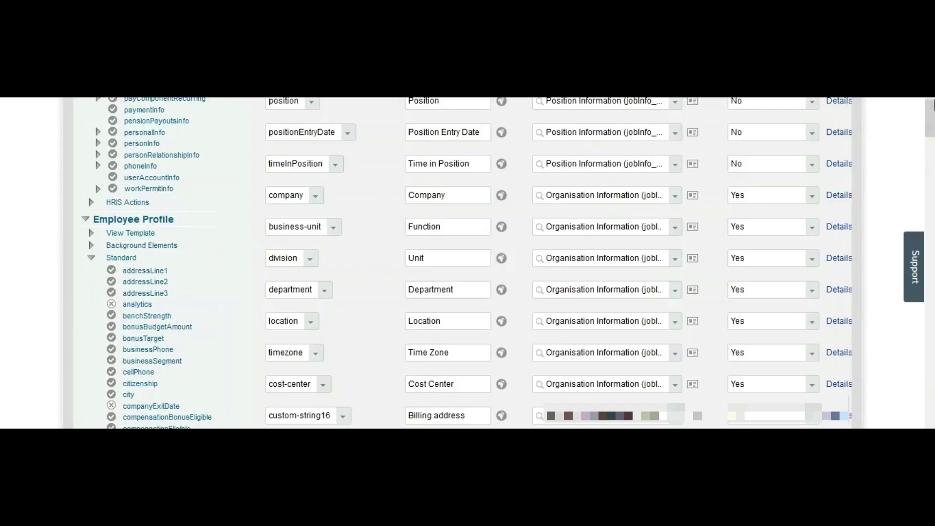
drag(930, 113, 932, 148)
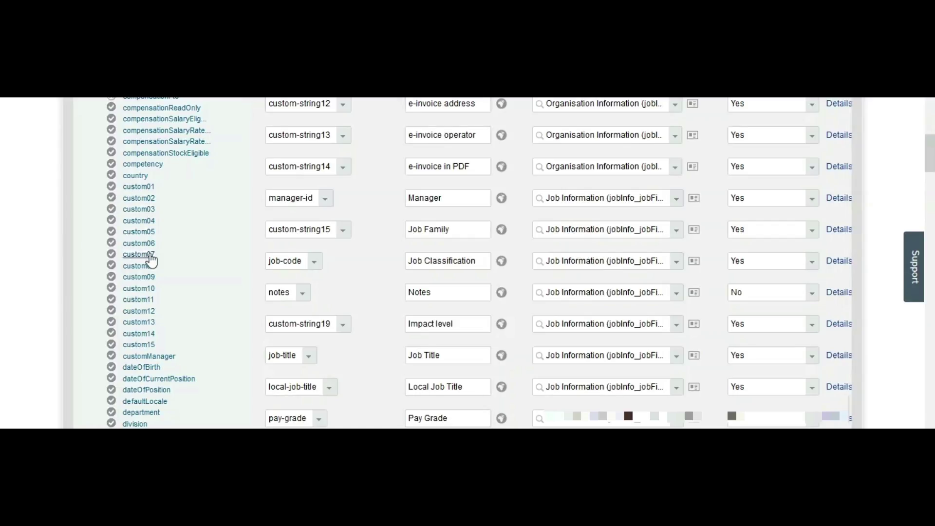
click(139, 334)
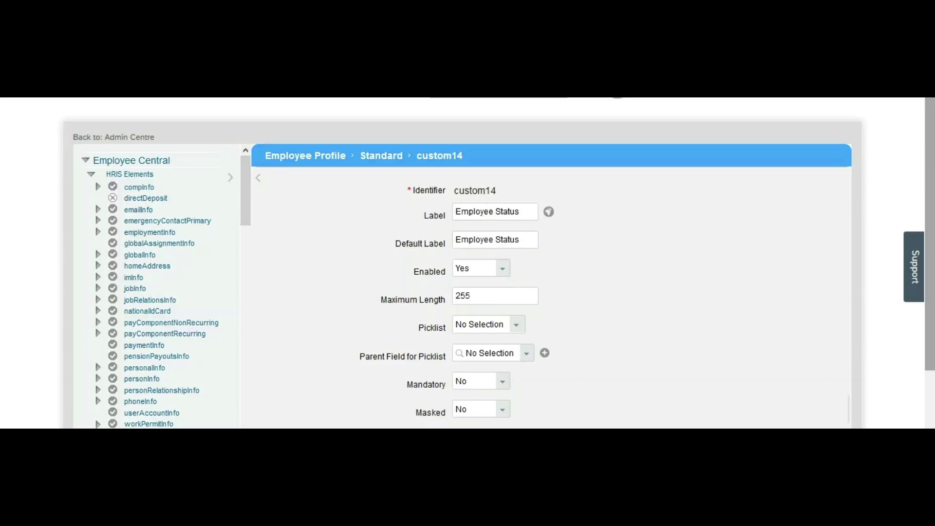
- Review the custom14 field's maximum length and the available element permission options
scroll(498, 263, down, 2)
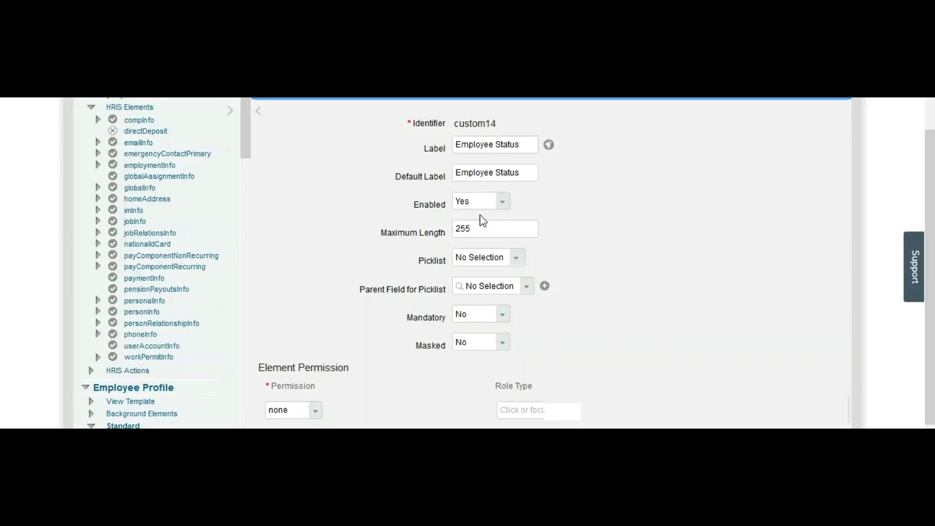
click(488, 231)
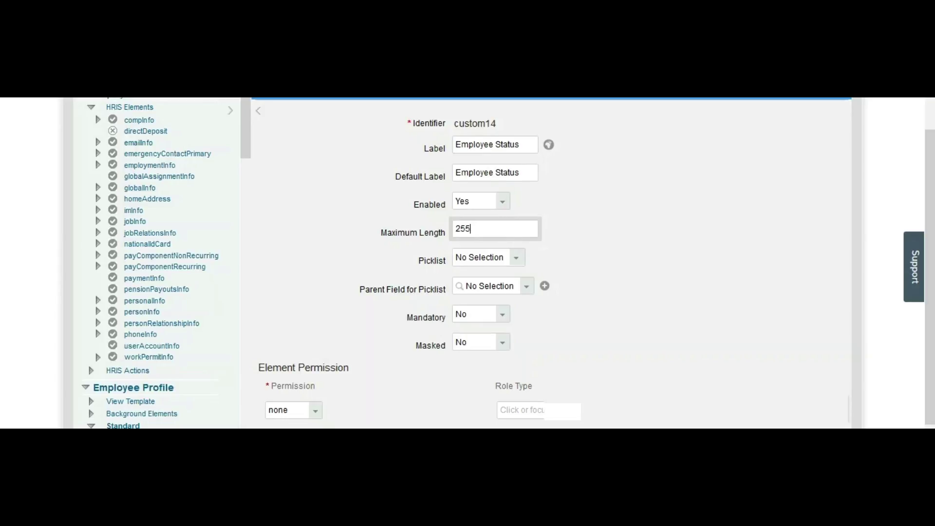
scroll(696, 379, down, 1)
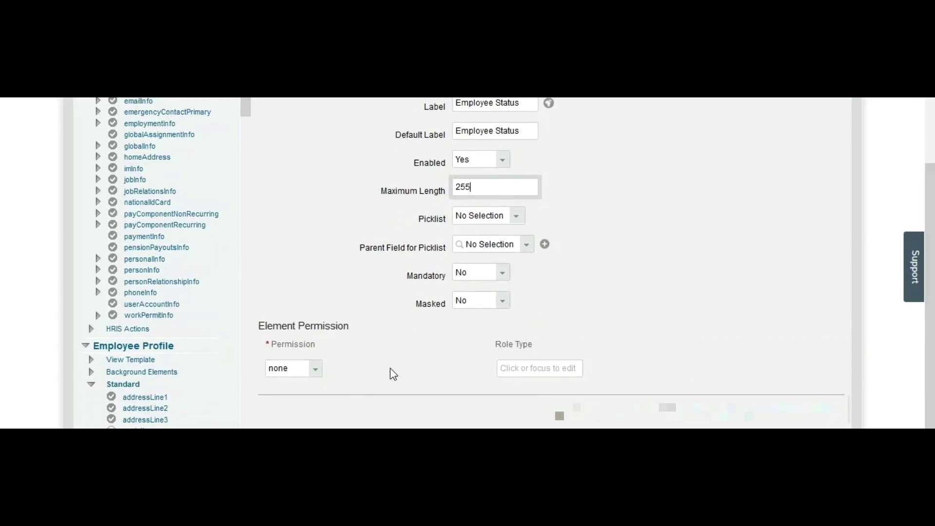
click(312, 373)
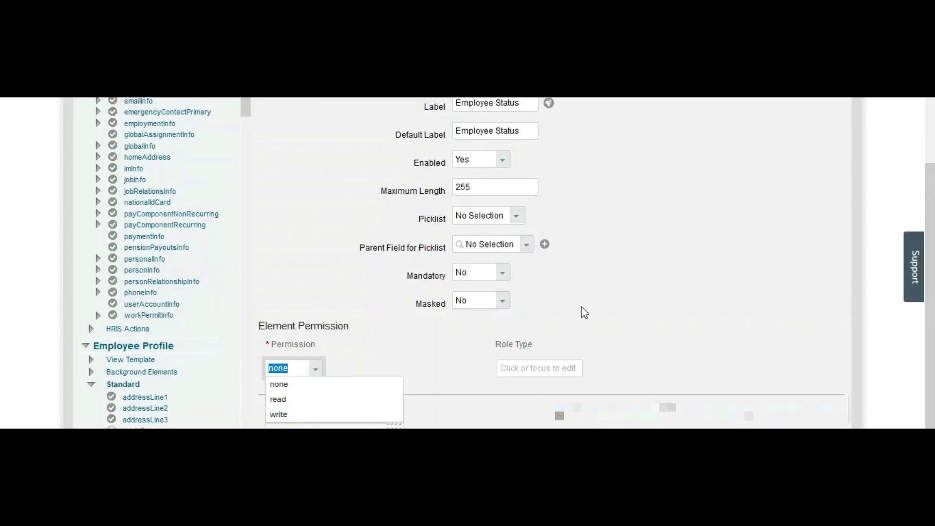
click(610, 301)
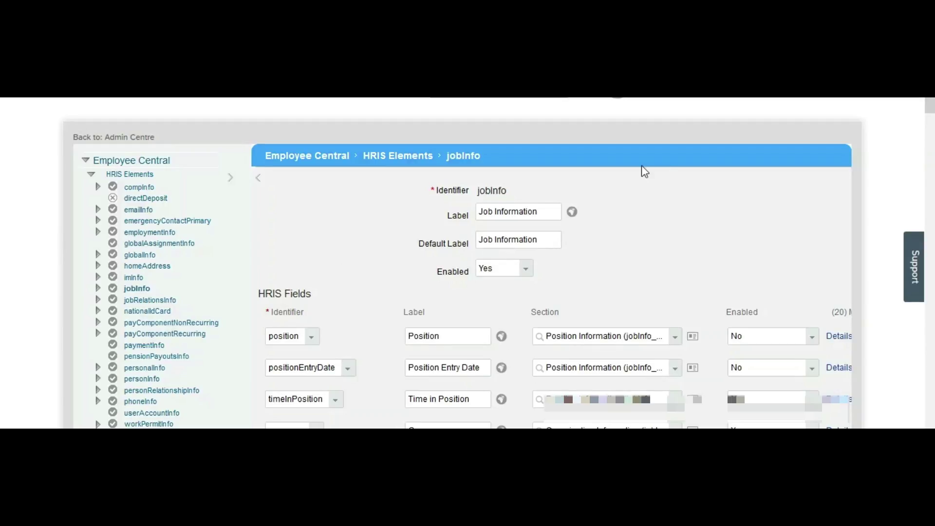
- Open the details of custom-string23 in jobInfo, review its HRIS Sync Mapping to a standard field, and close the details
scroll(642, 166, down, 15)
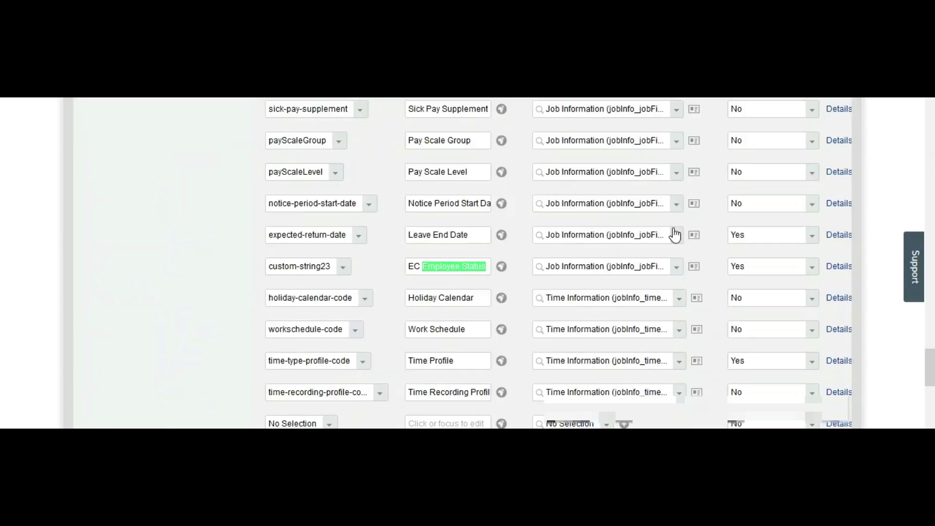
click(835, 271)
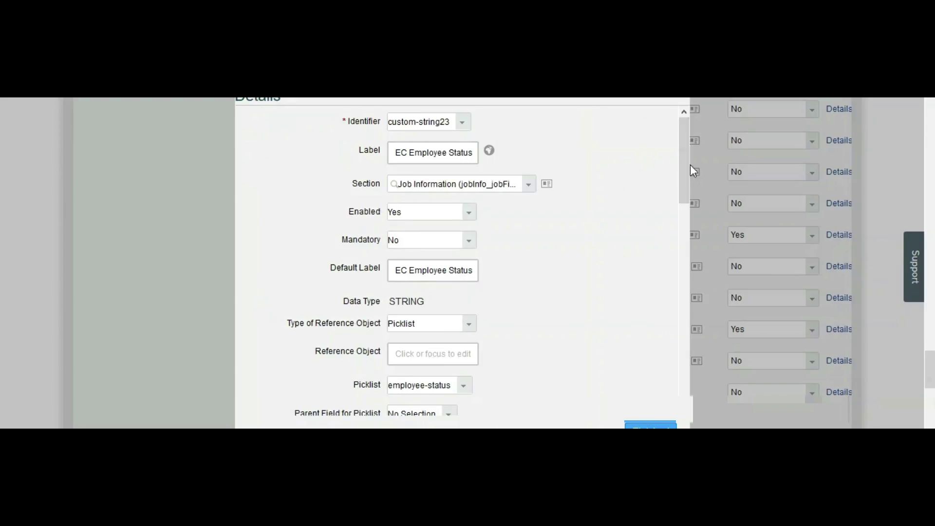
drag(682, 163, 654, 347)
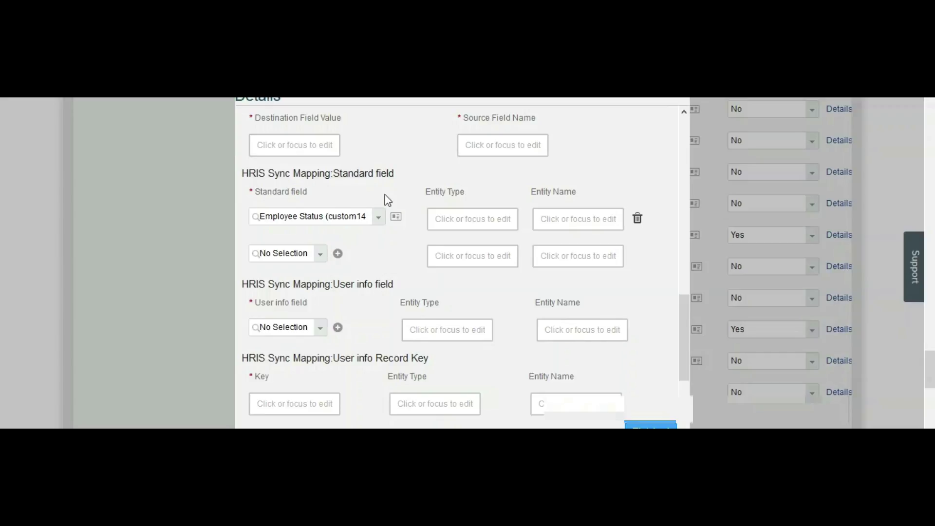
click(687, 397)
click(687, 396)
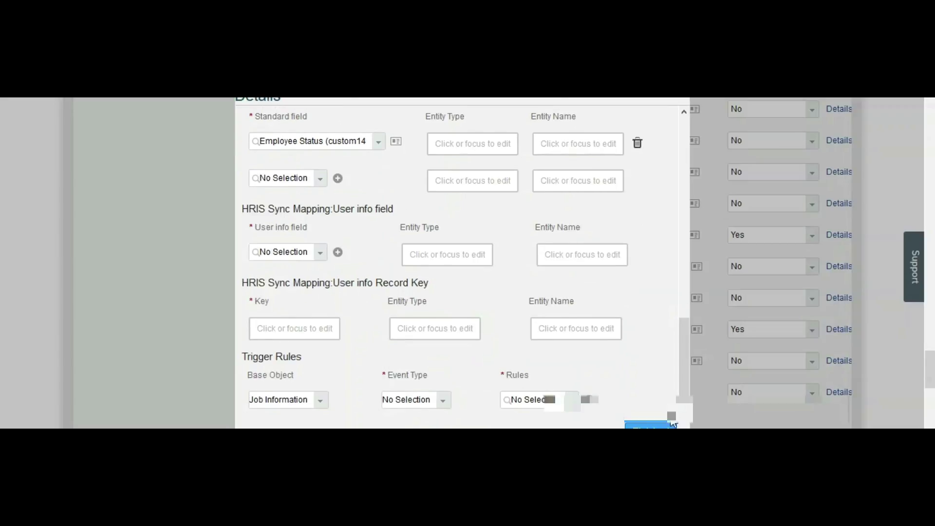
click(650, 425)
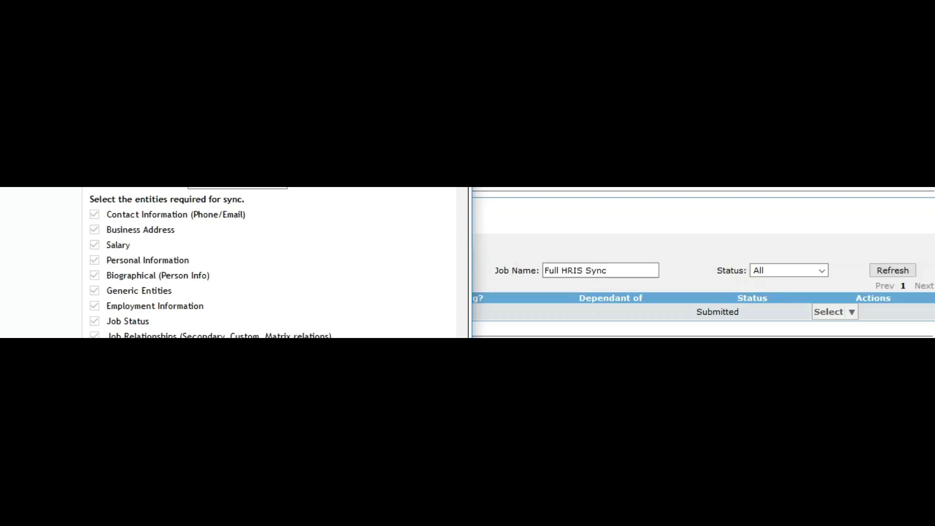
- Review the entities selected for sync in the Full HRIS Sync scheduled job
scroll(268, 263, down, 1)
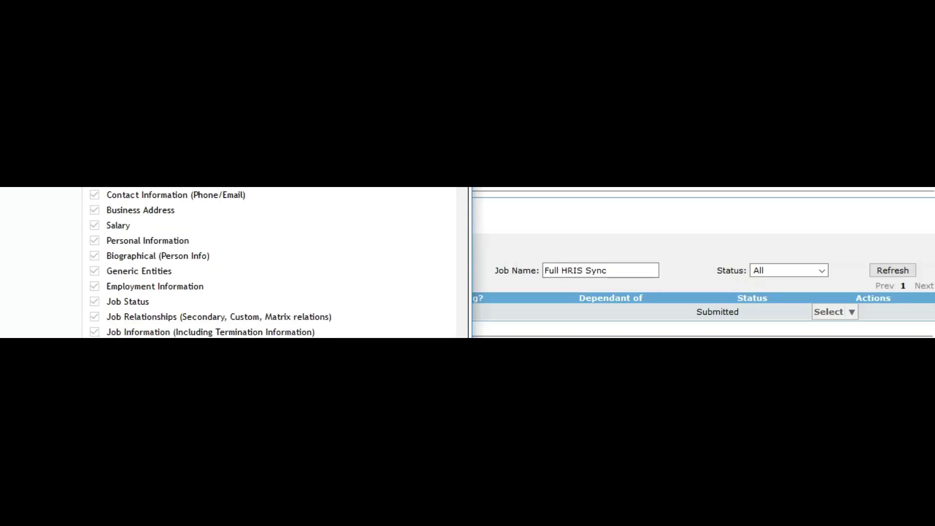
scroll(183, 223, up, 1)
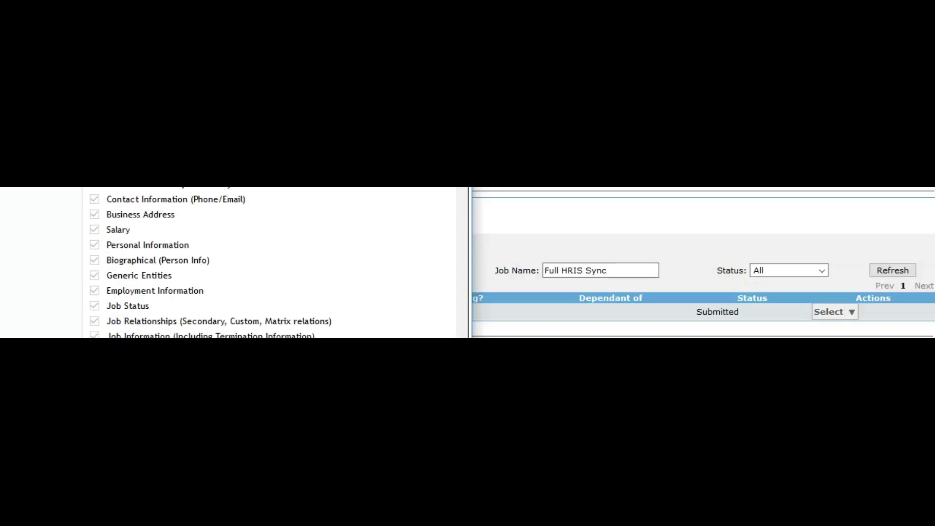
scroll(268, 263, down, 3)
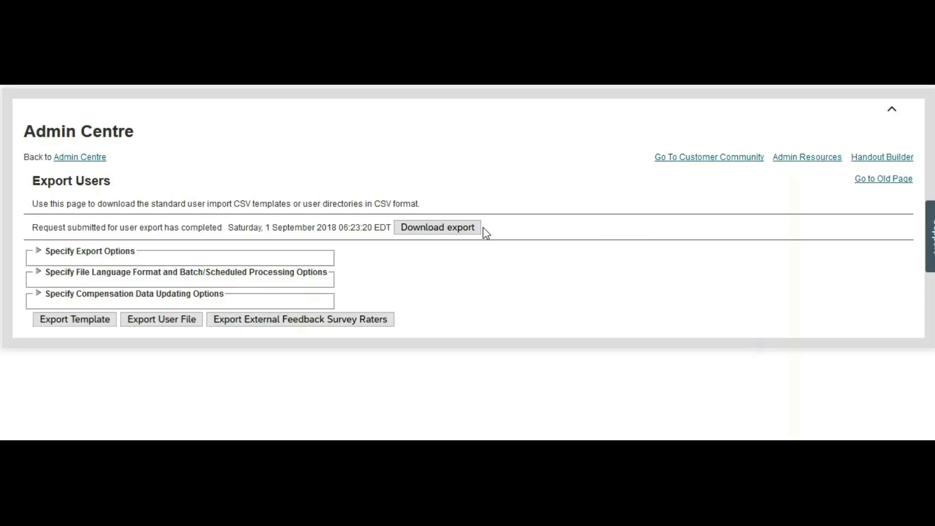
- Download the completed user export and save the zip archive
click(466, 234)
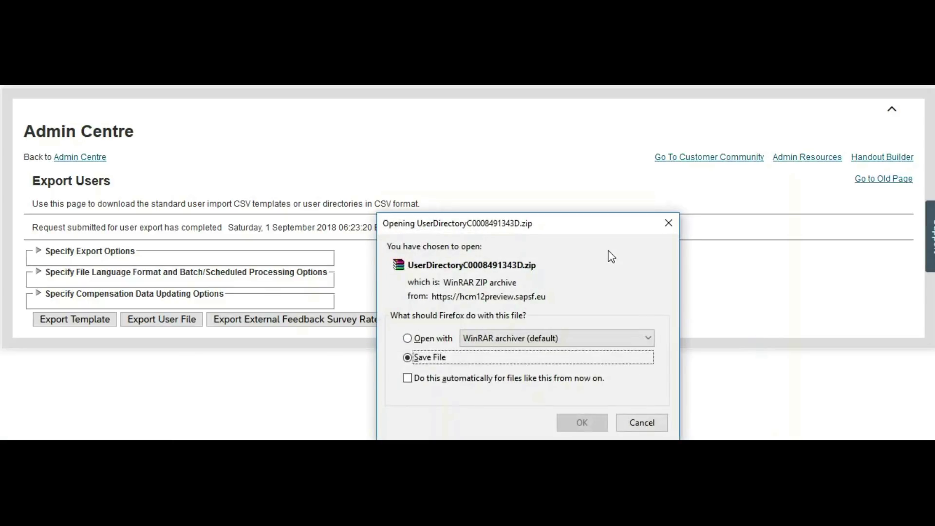
click(580, 423)
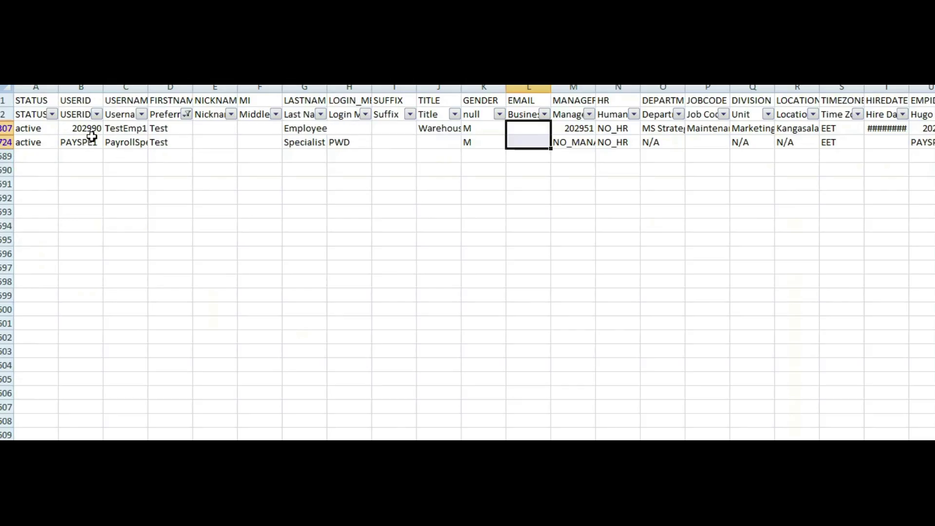
- In the exported user spreadsheet, check the test employee's user ID and first name, and the CUSTOM14 Employee Status column
click(92, 141)
click(84, 129)
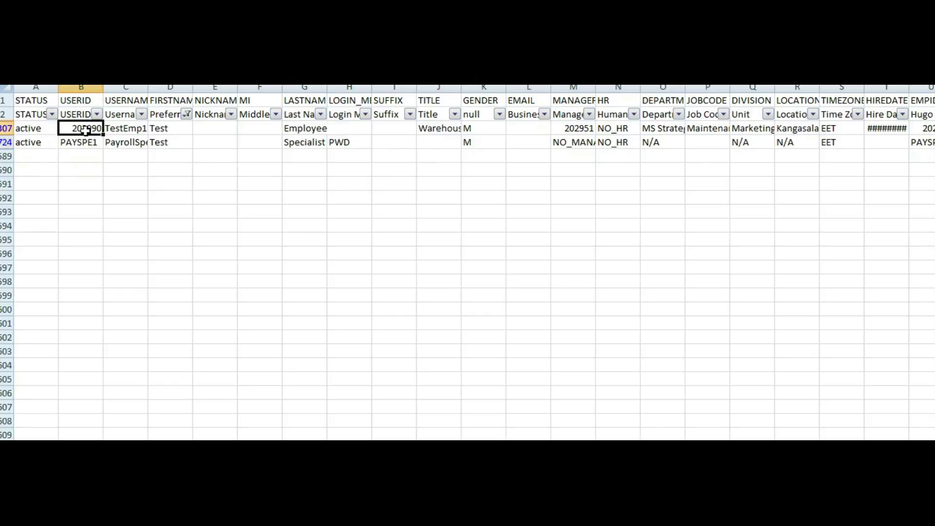
click(164, 129)
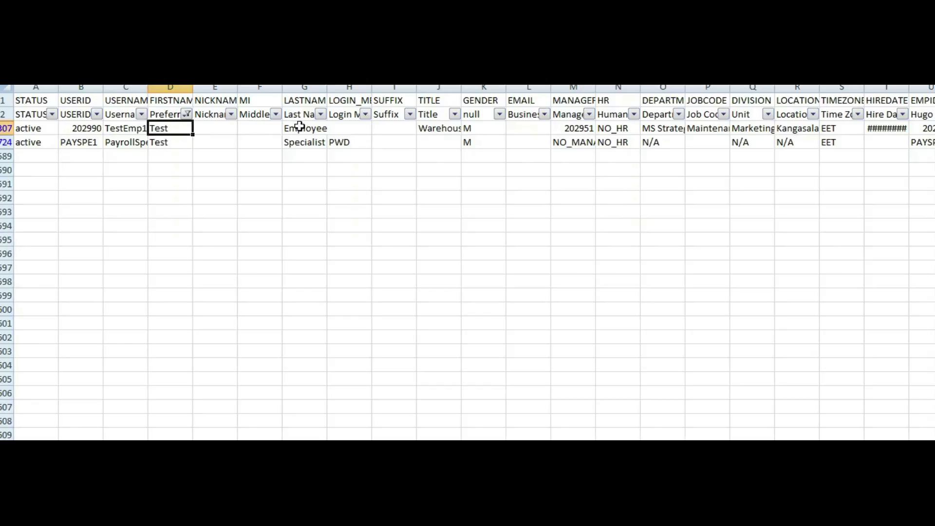
scroll(662, 429, right, 10)
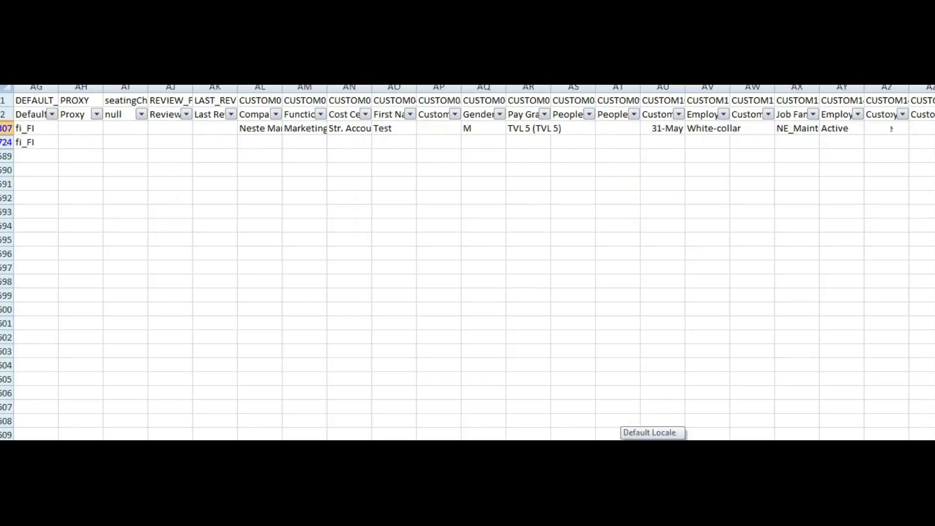
click(795, 100)
click(840, 101)
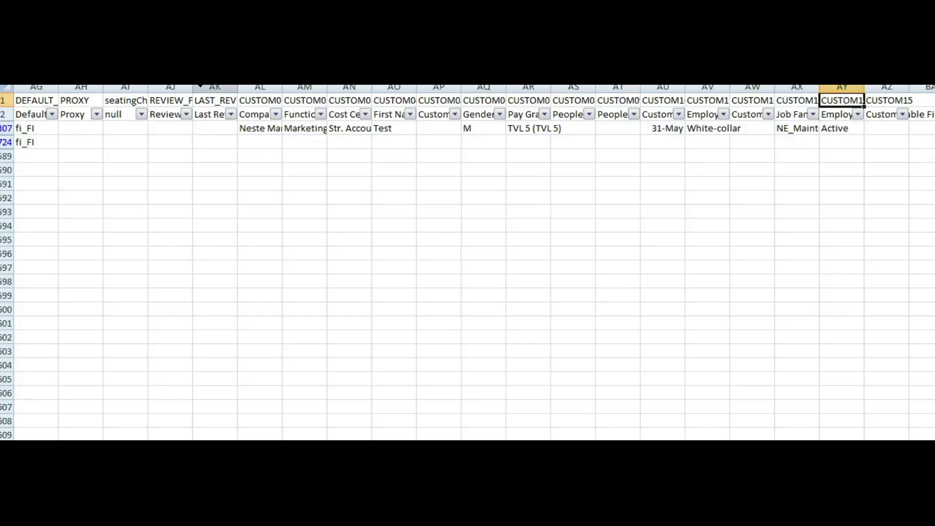
click(840, 115)
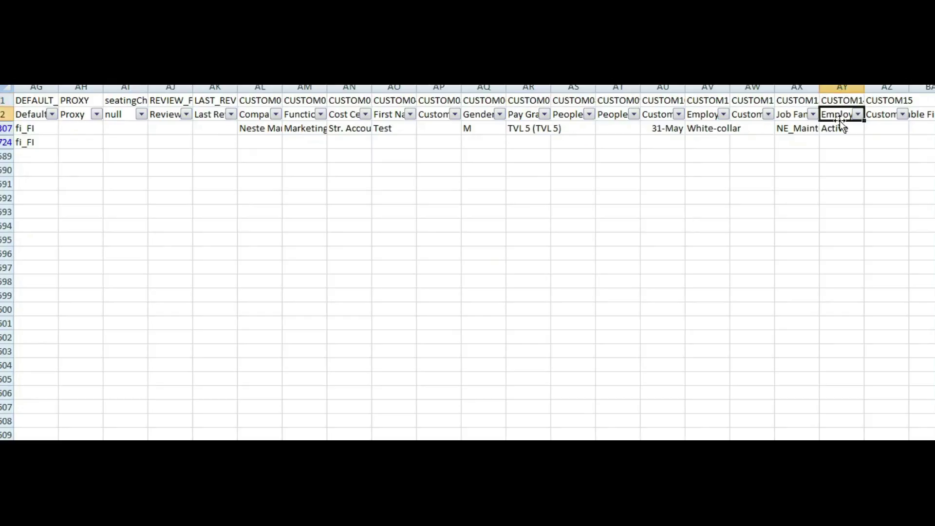
click(840, 128)
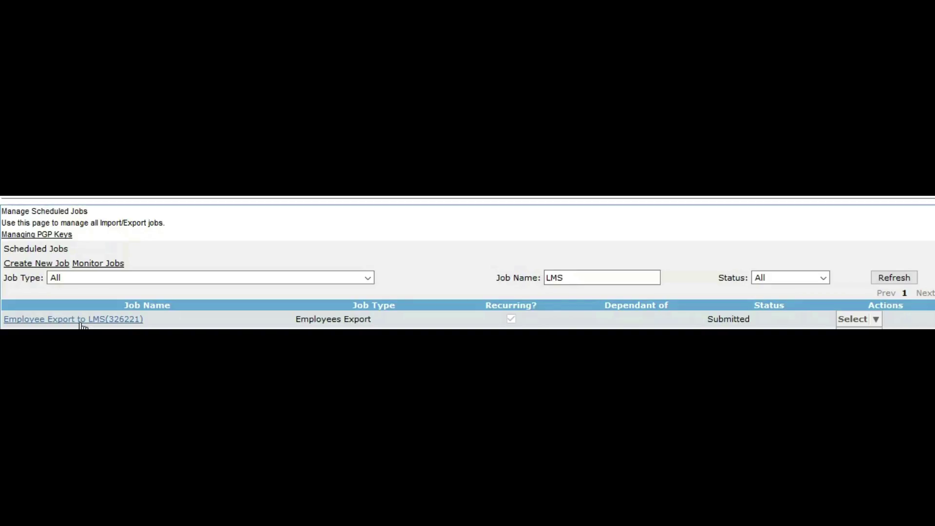
- Open the Employee Export to LMS scheduled job and review its job parameters and SFTP access settings
click(39, 320)
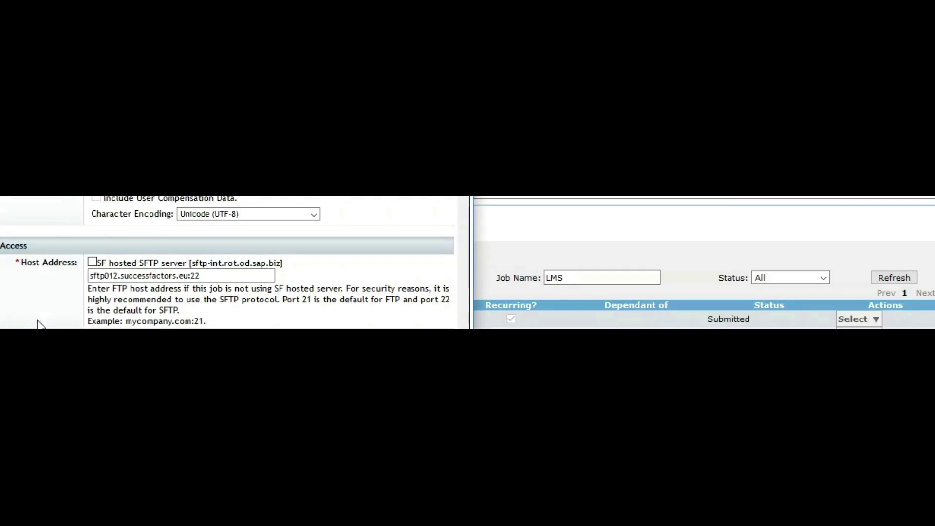
scroll(39, 322, up, 2)
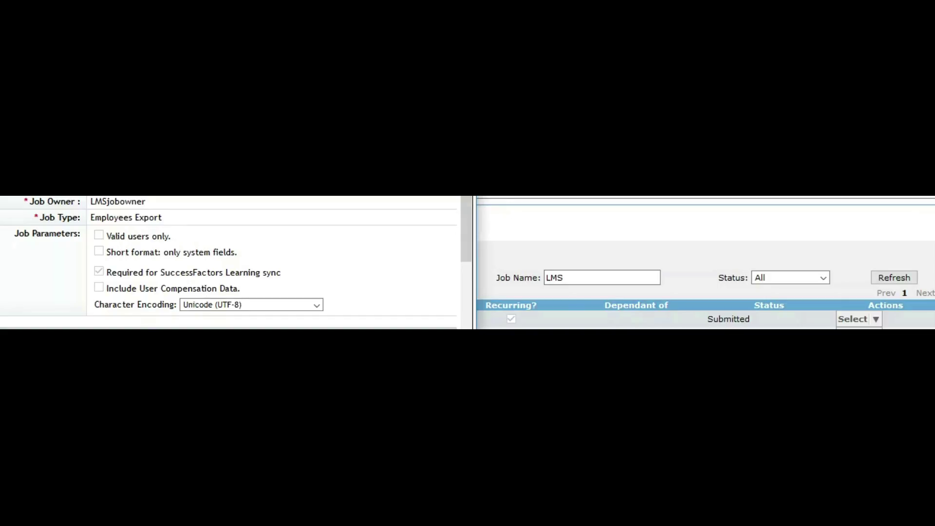
scroll(229, 263, down, 3)
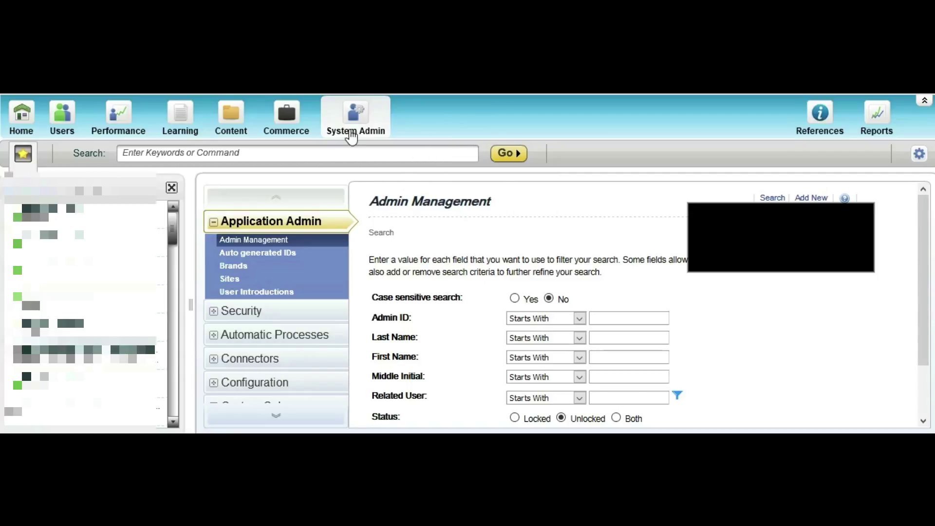
- Open the CONNECTORS entry for editing in the System Admin system configuration
click(263, 385)
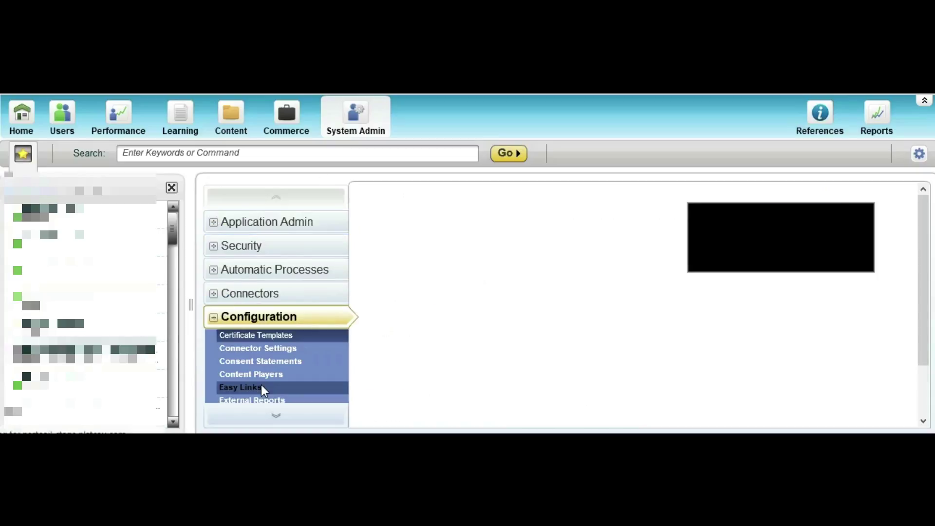
click(282, 419)
click(276, 416)
click(276, 417)
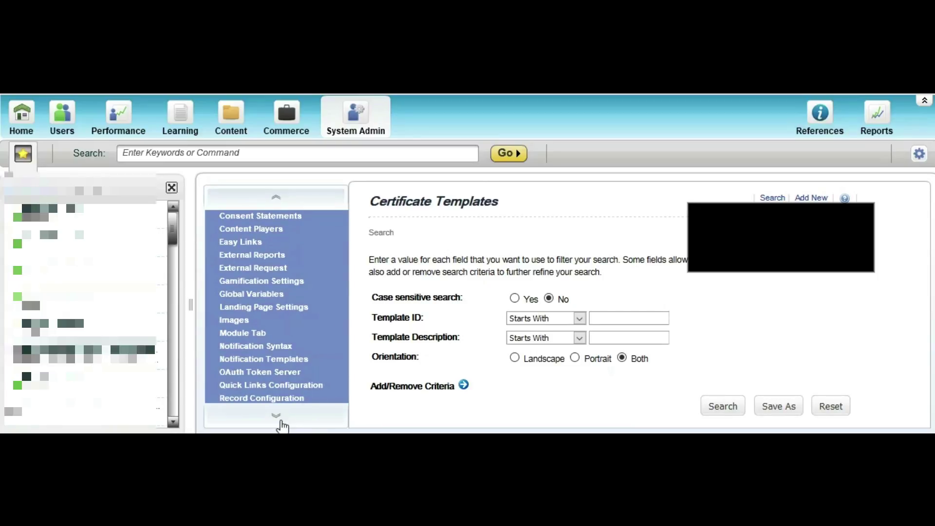
click(274, 419)
click(273, 419)
click(273, 419)
click(273, 419)
click(273, 419)
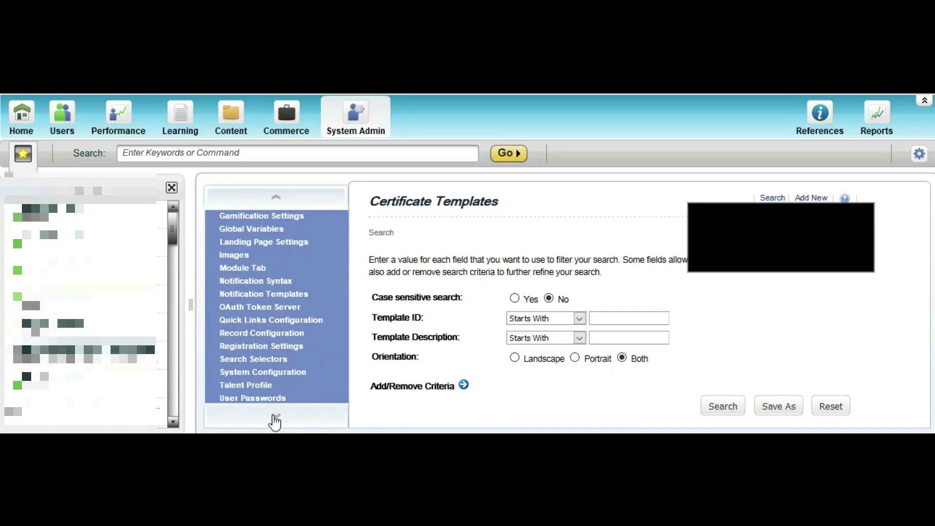
click(262, 375)
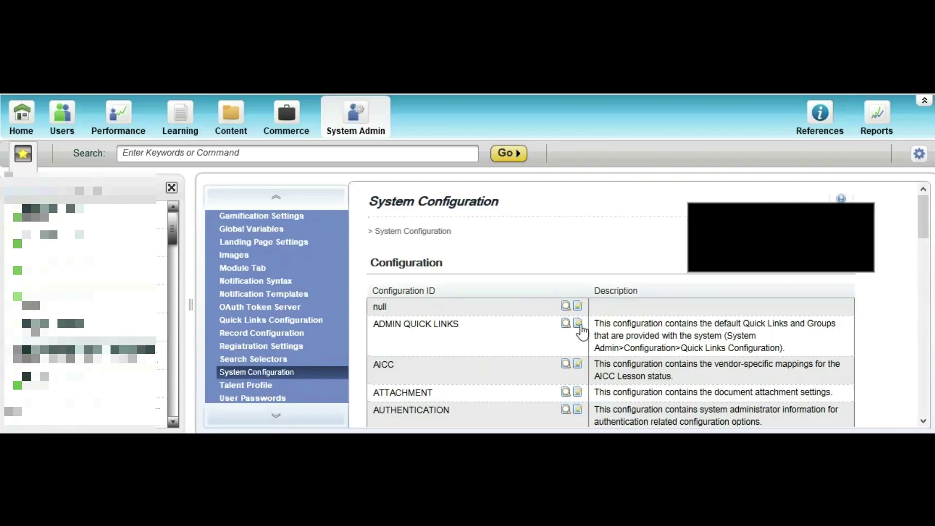
drag(923, 220, 924, 266)
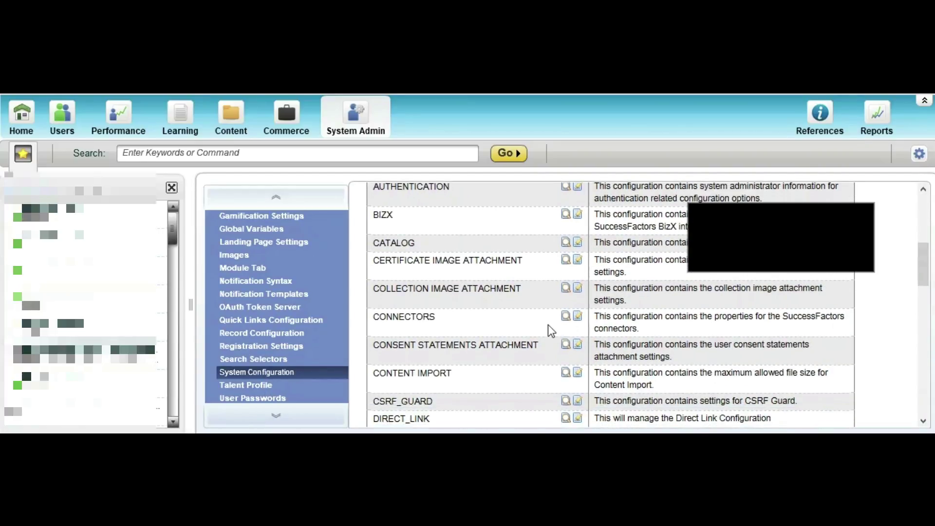
click(577, 317)
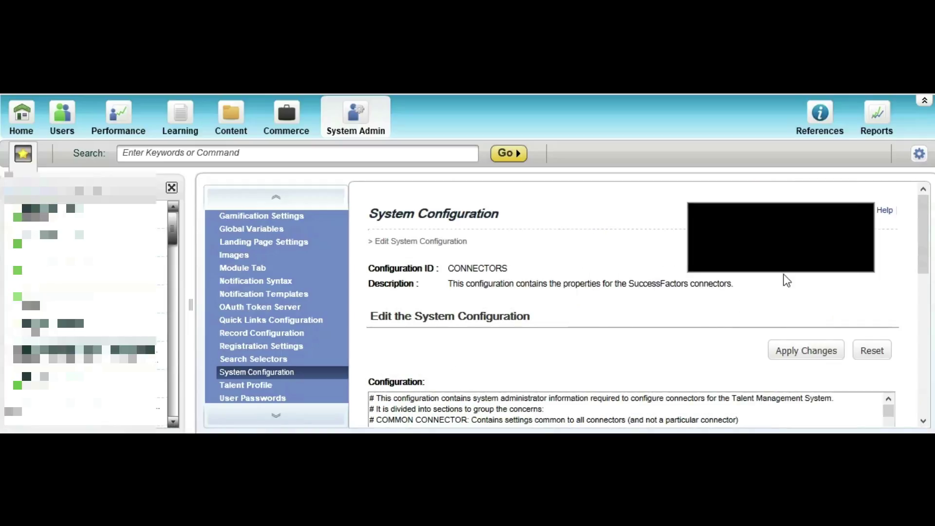
- Search the CONNECTORS configuration text for the sfuser.field.mapping entries
drag(925, 226, 922, 291)
scroll(918, 315, down, 3)
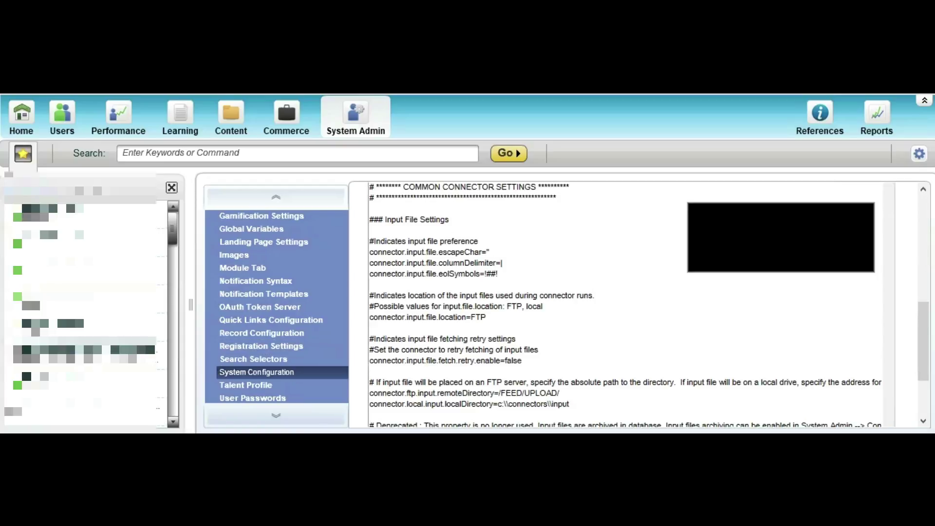
key(Return)
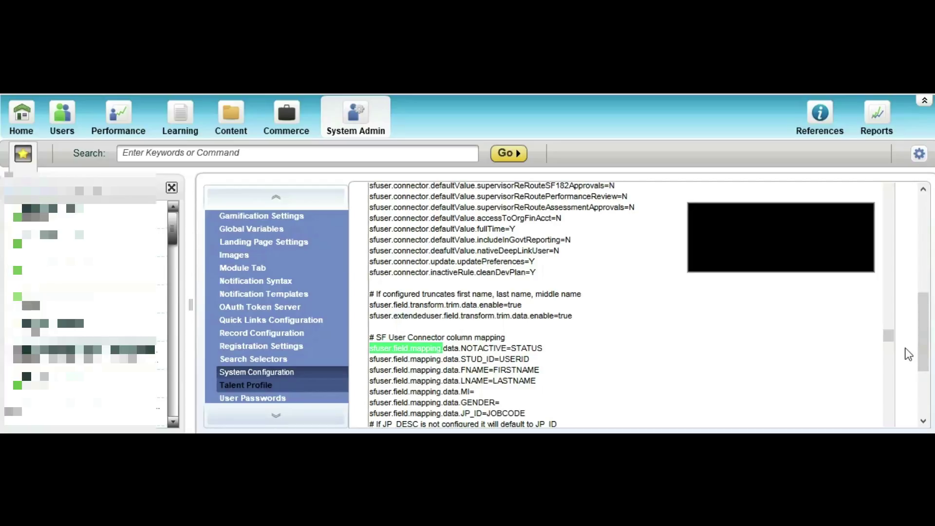
- In the SF User Connector column mapping, locate the EMP_STAT_ID line mapped to CUSTOM14 and highlight its field name
drag(923, 323, 919, 341)
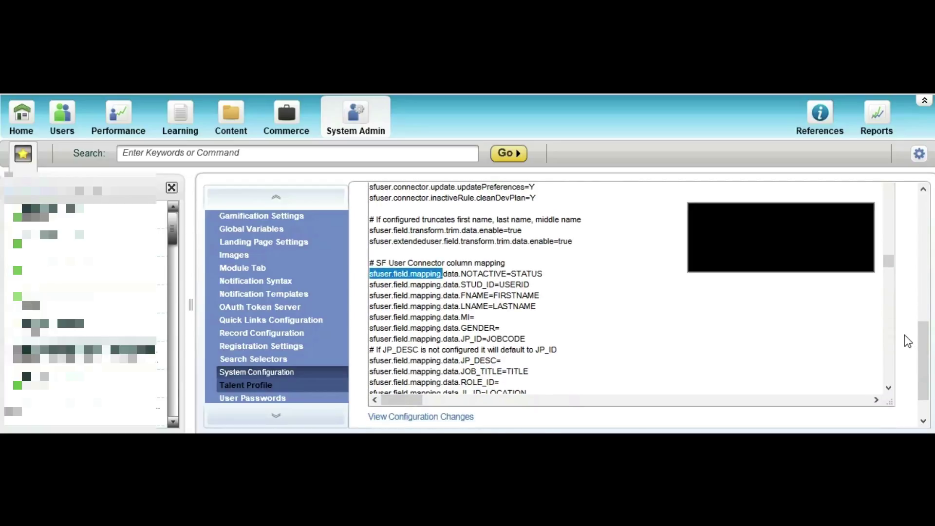
click(888, 388)
click(889, 388)
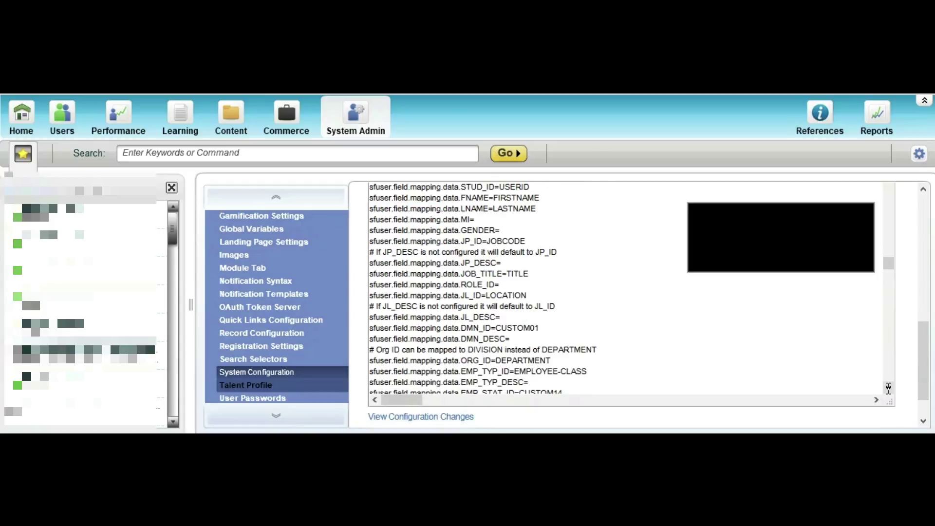
click(889, 387)
click(888, 388)
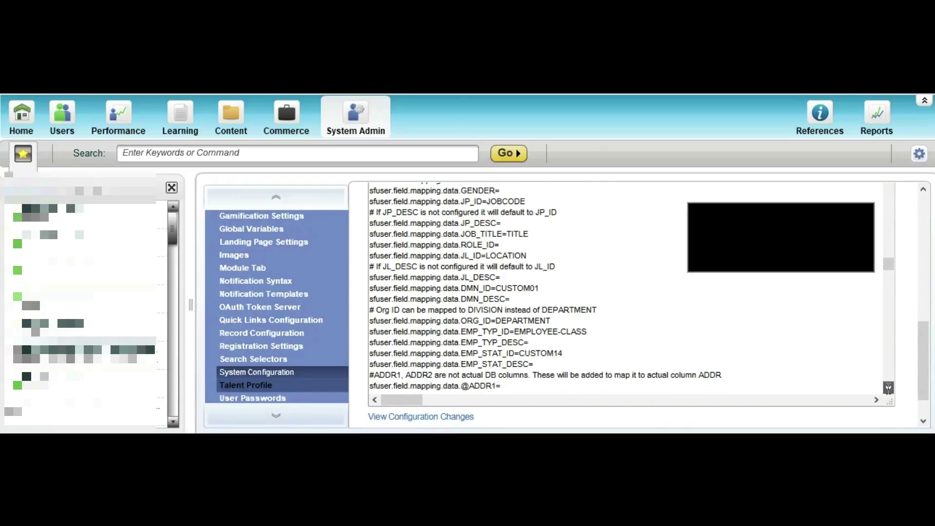
click(889, 388)
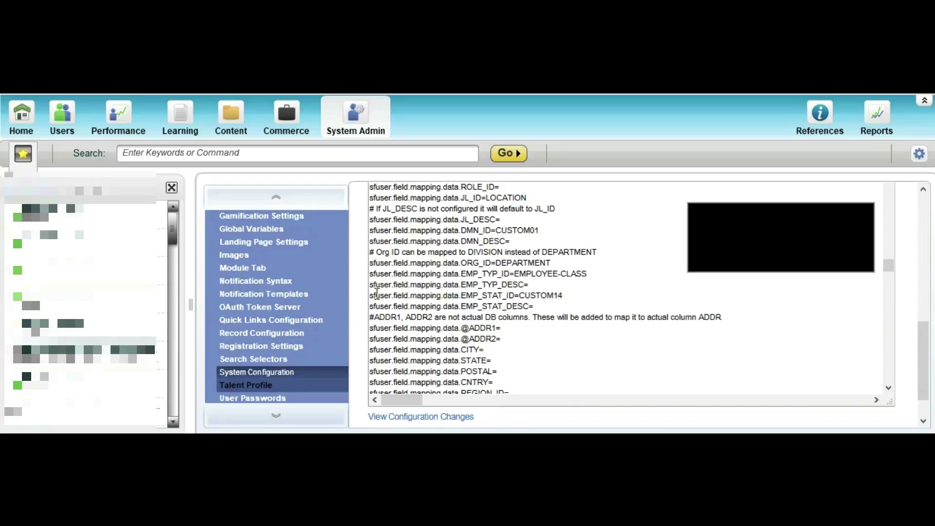
drag(372, 295, 478, 296)
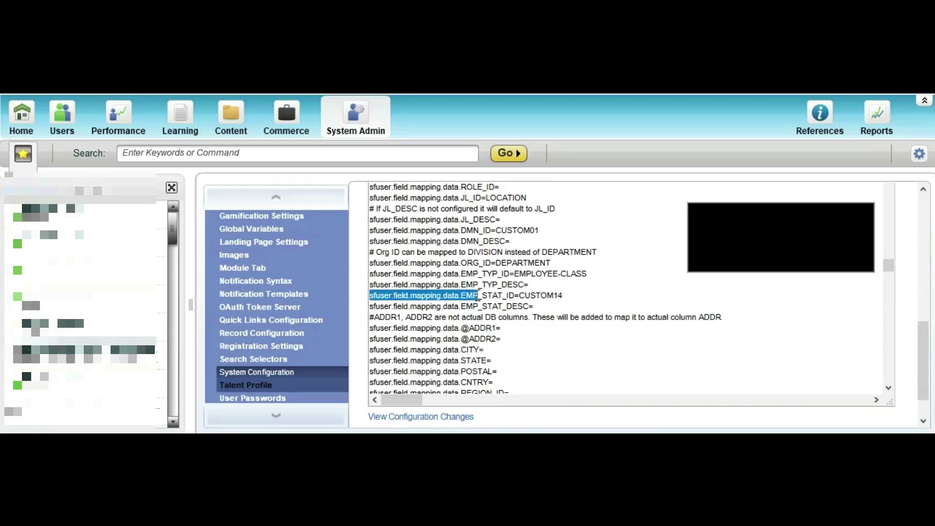
drag(477, 297, 516, 294)
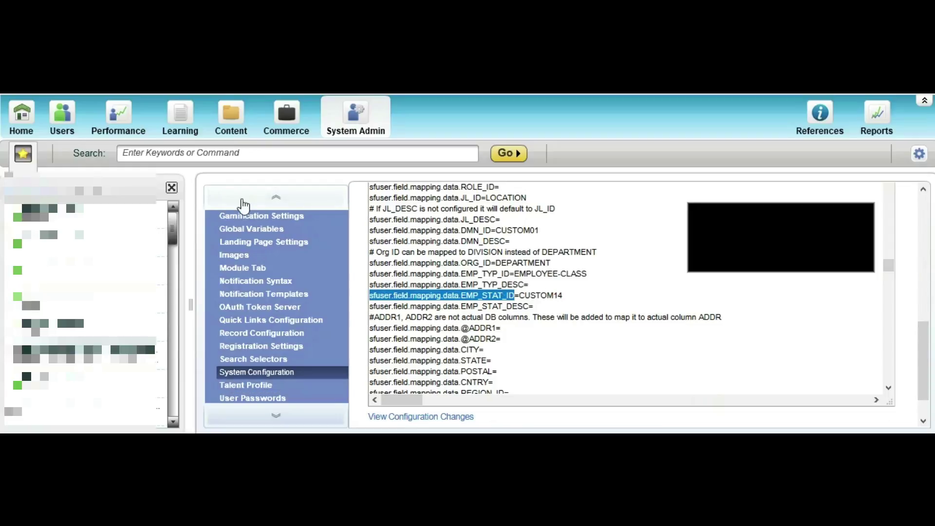
- Search the Learning users by the test employee's last and first name and check Employee Status in the user's Additional Settings
click(63, 122)
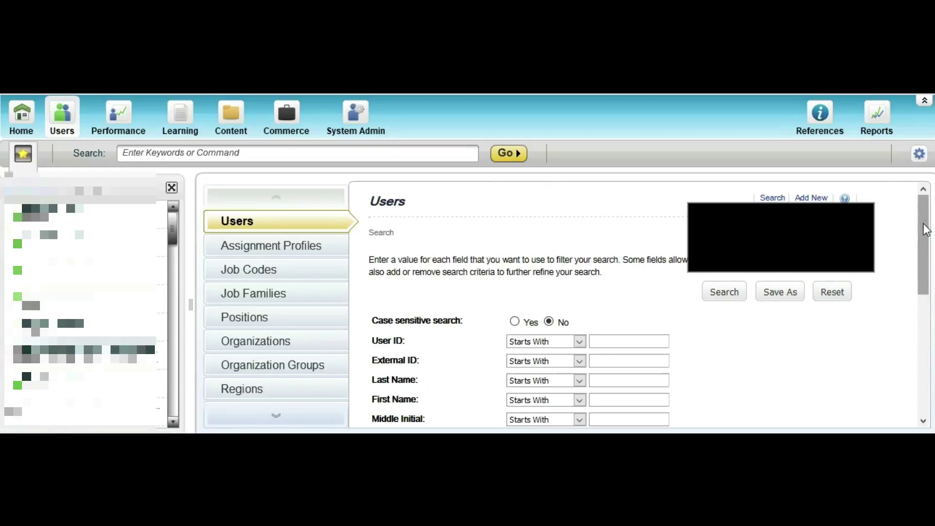
mouse_move(927, 230)
mouse_down()
mouse_move(927, 244)
mouse_move(927, 234)
mouse_up()
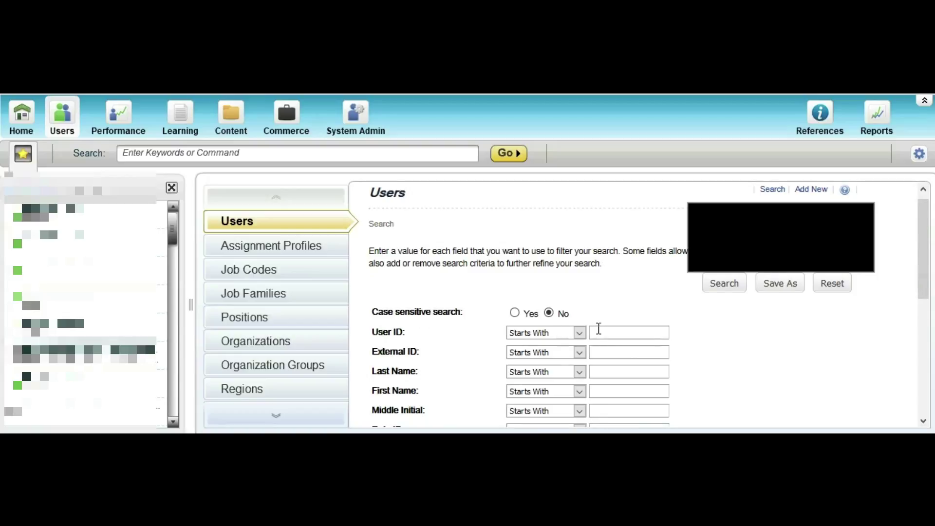
click(604, 374)
text(Employee)
text(Test)
click(731, 285)
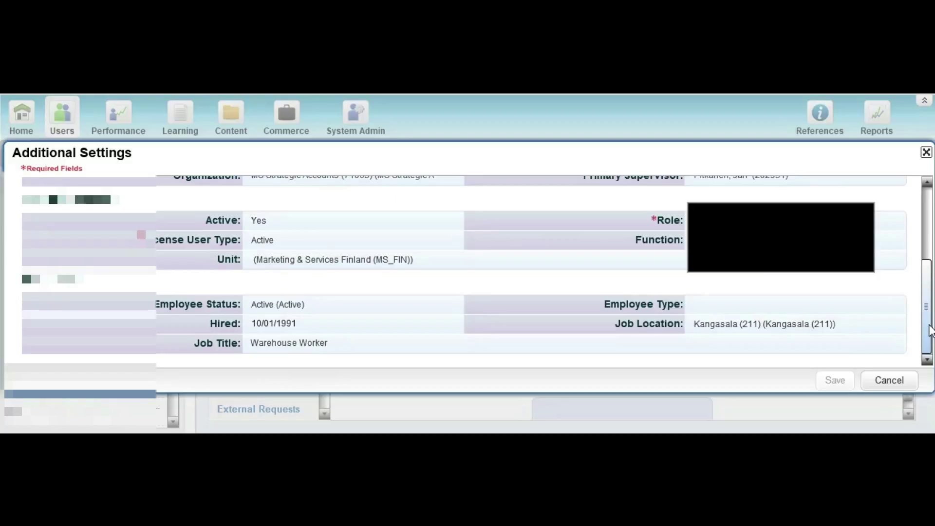
click(403, 308)
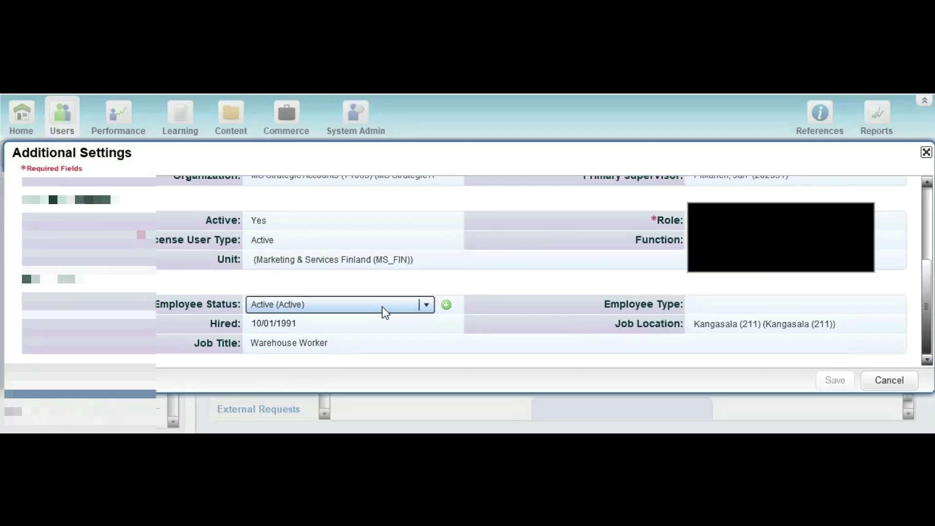